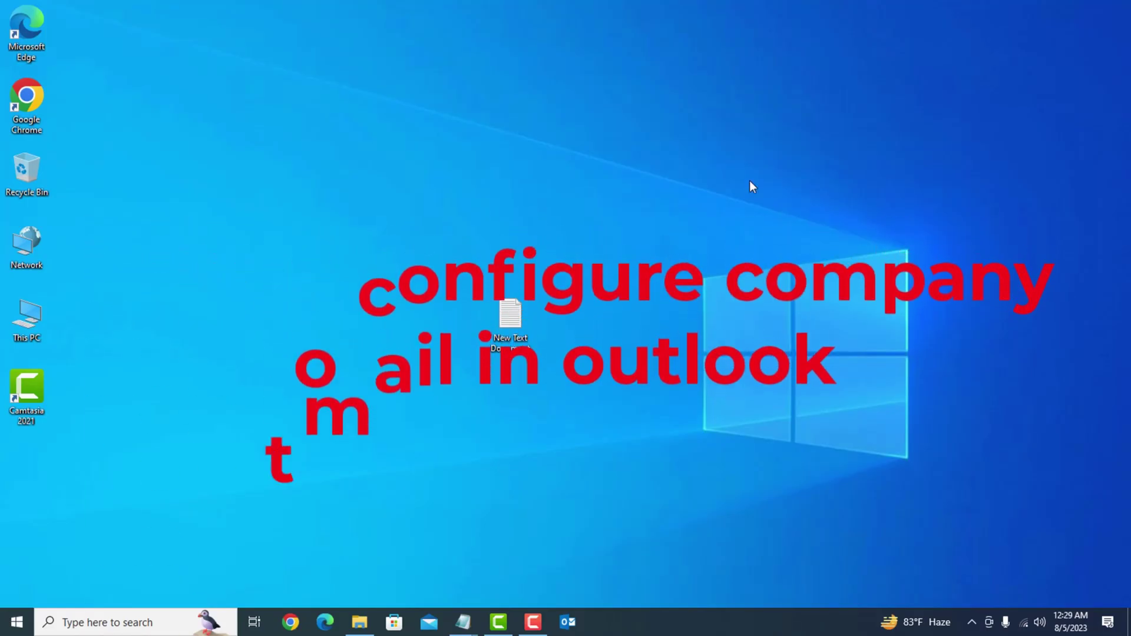
Launch Outlook 2019 from the taskbar to reach its add-account welcome prompt.
click(570, 626)
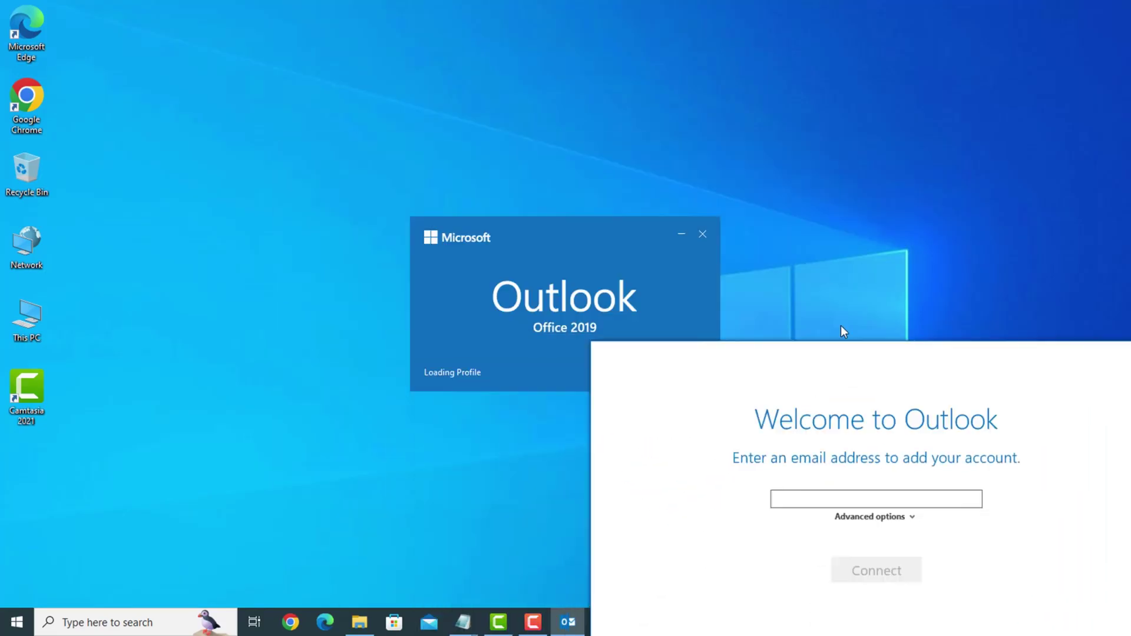
Copy the company email address from Notepad and paste it into Outlook's Email address field.
click(461, 624)
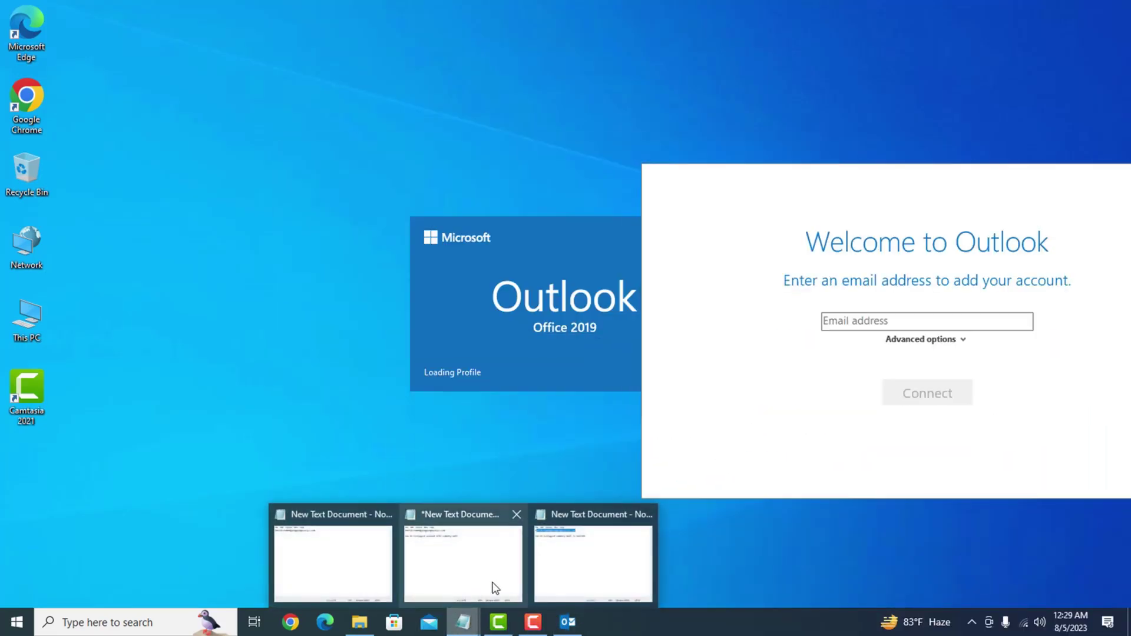
click(593, 551)
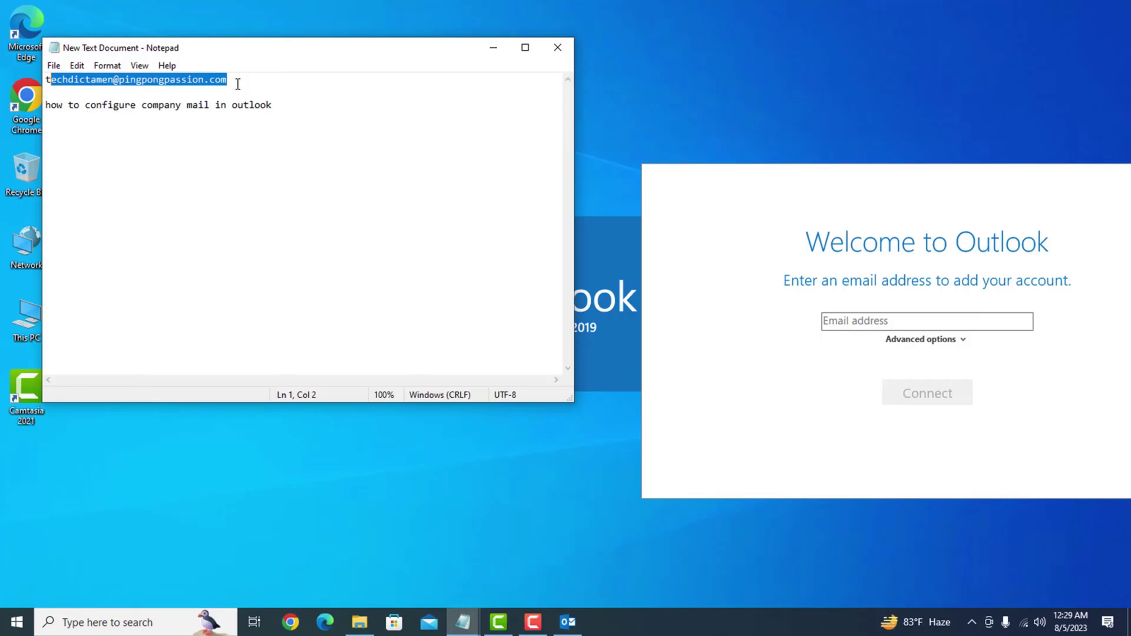
drag(233, 79, 1, 74)
click(500, 44)
click(858, 327)
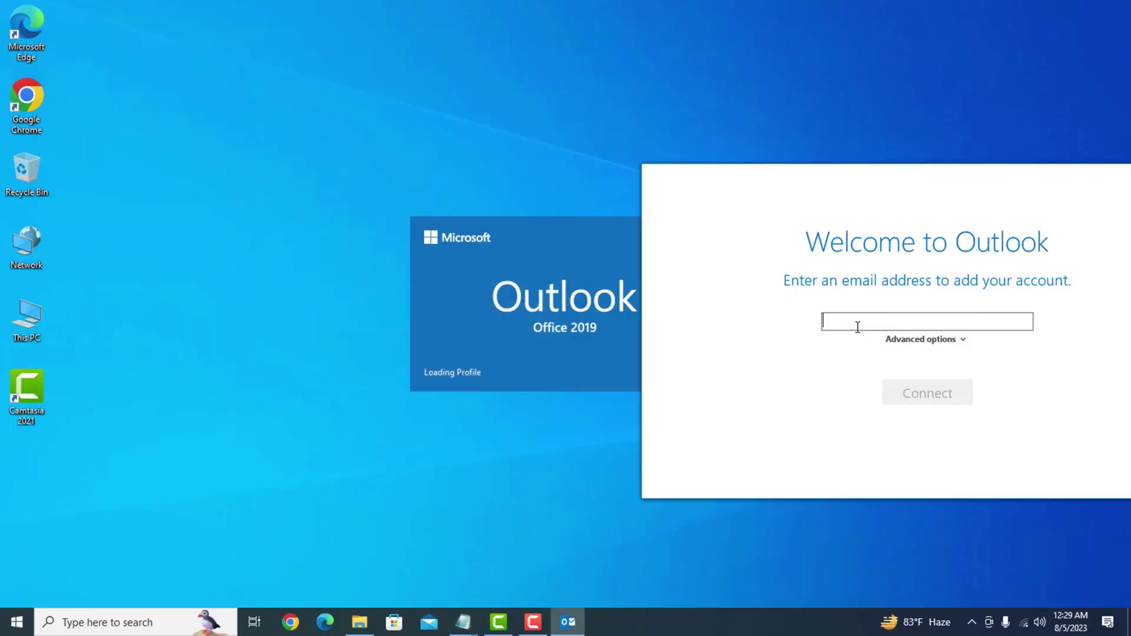
key(ctrl+v)
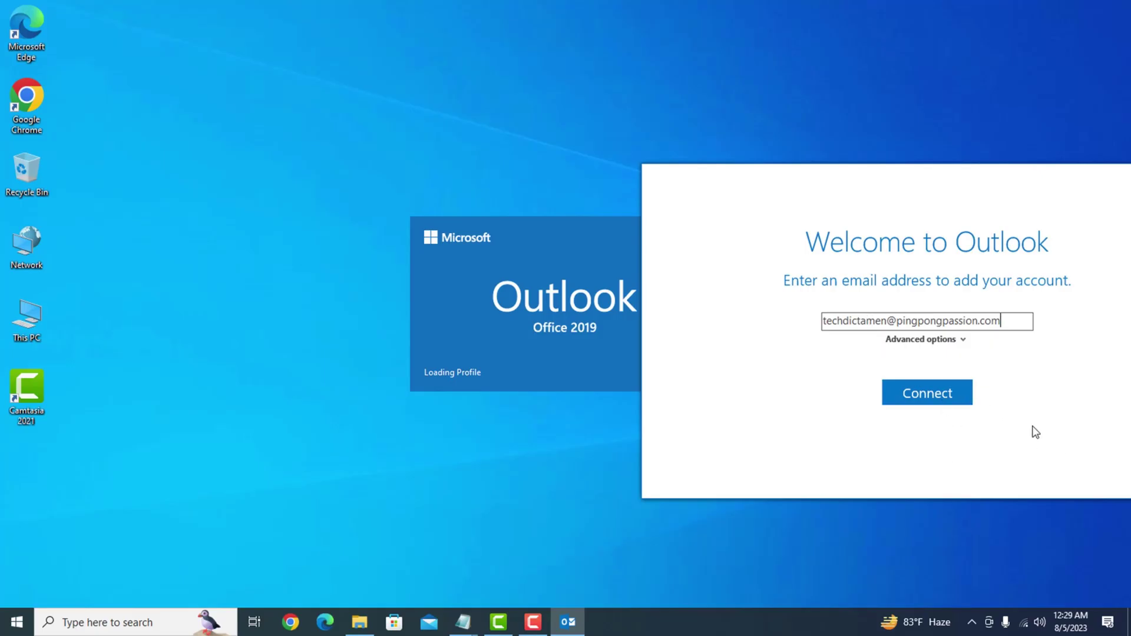
Tick 'Let me set up my account manually' under Advanced options and connect.
click(962, 342)
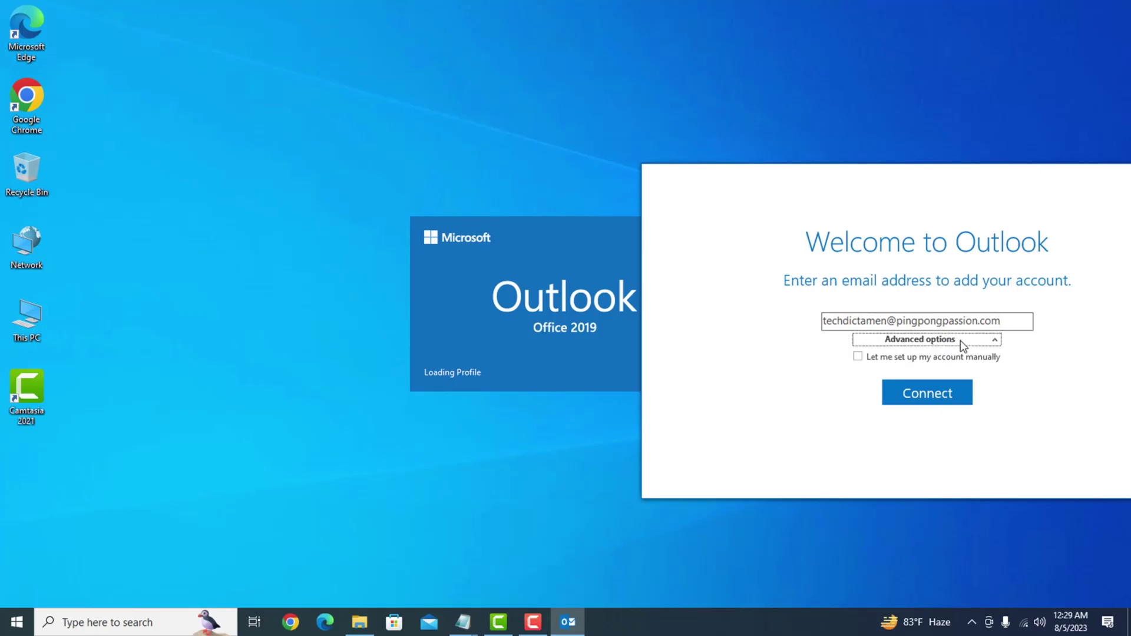
click(871, 361)
click(942, 403)
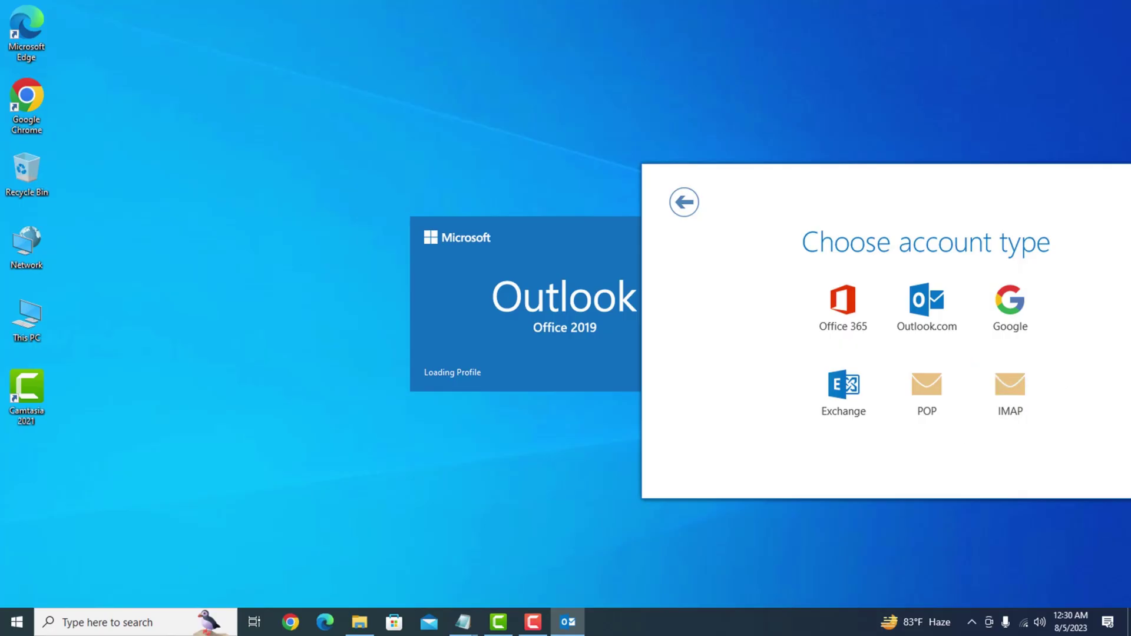
Select POP and accept its suggested server settings (ports 995 and 465).
click(928, 390)
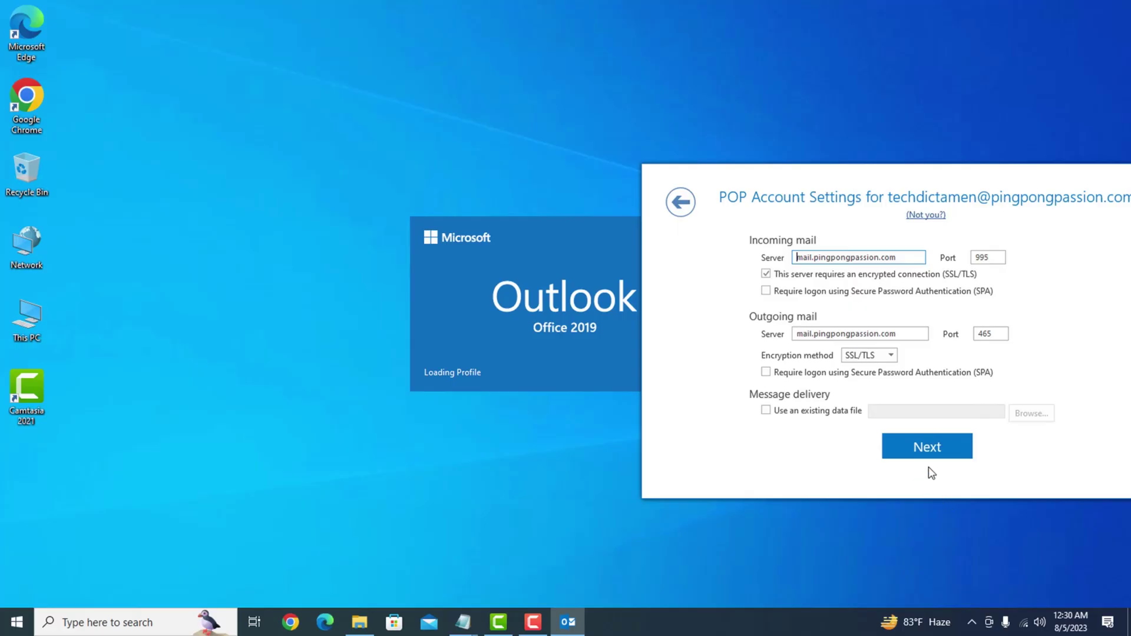
click(933, 448)
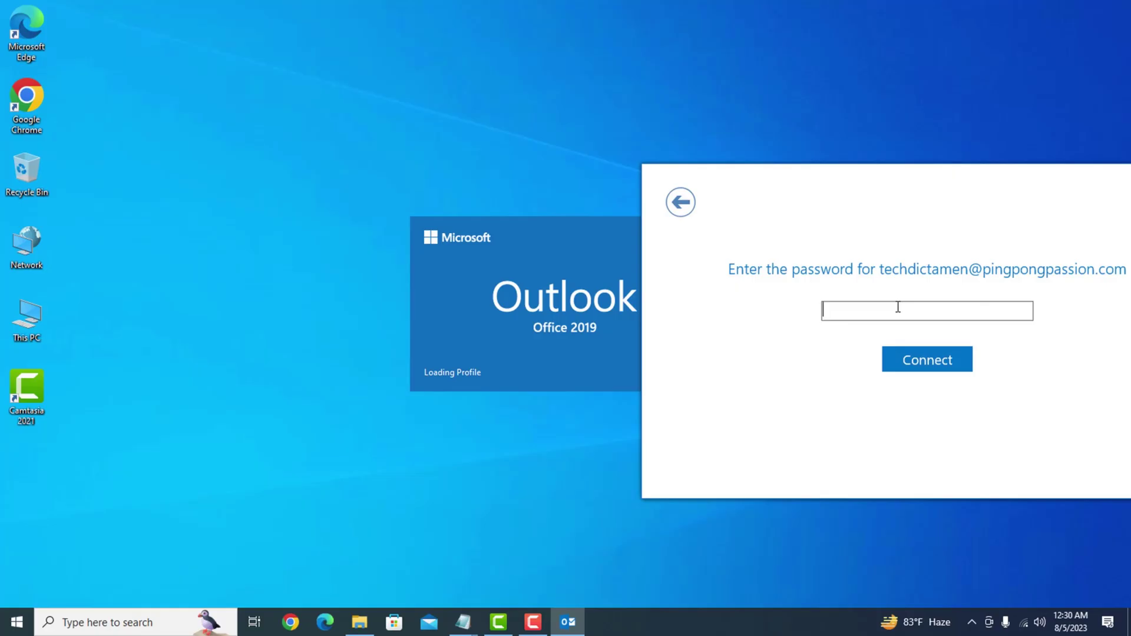
click(935, 359)
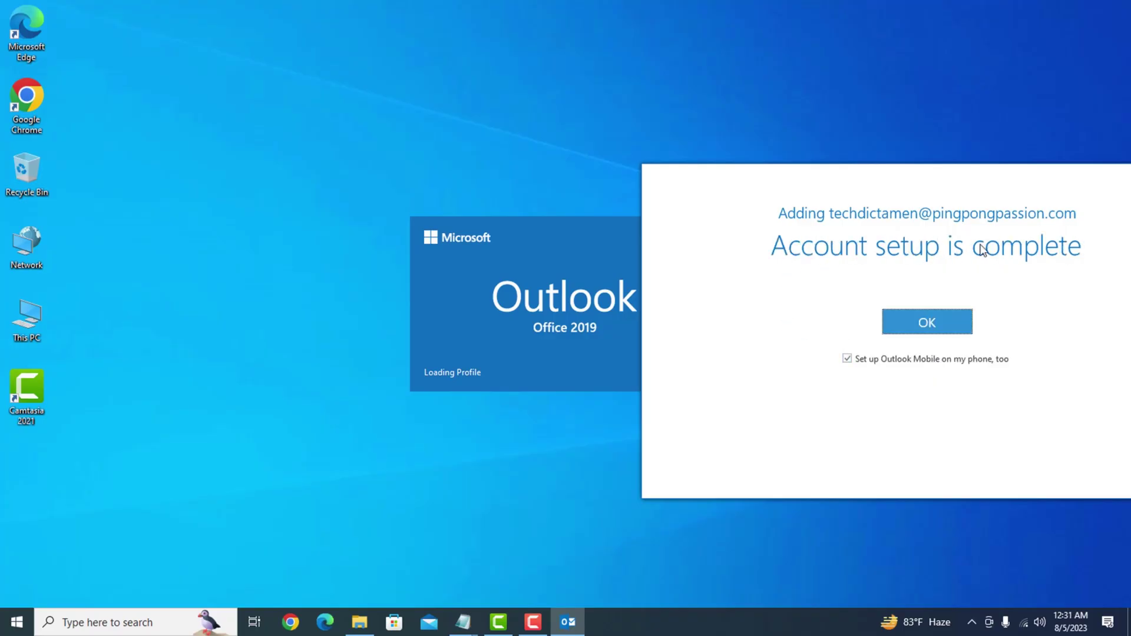
Remove Deleted Items and Sent Items from Favorites, then choose Delete All on the Inbox.
click(929, 326)
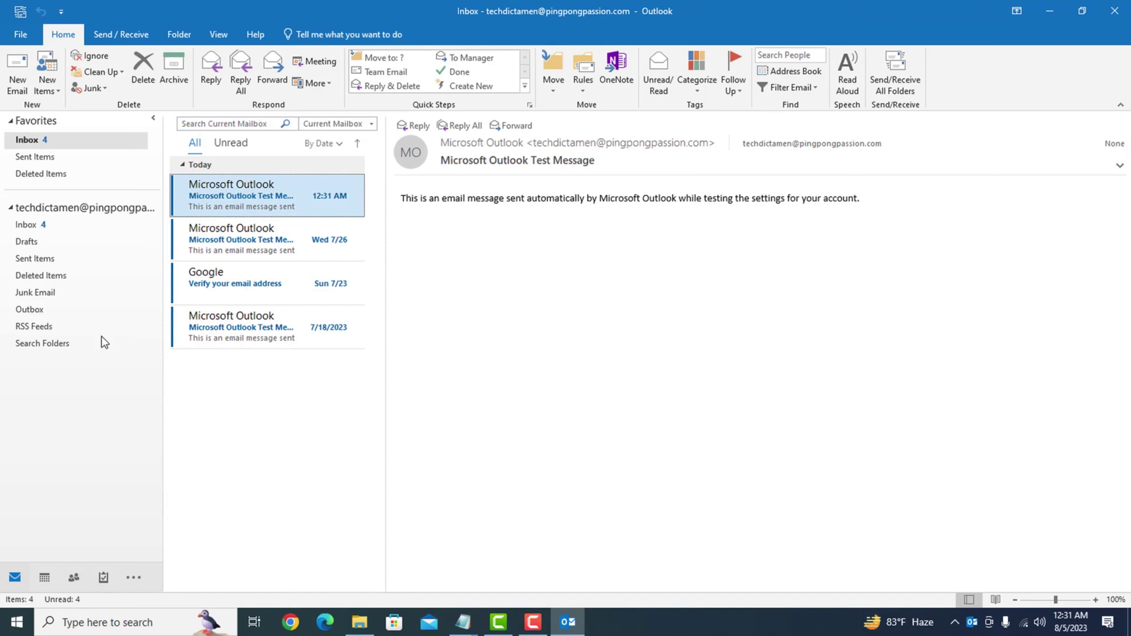
click(32, 172)
right_click(32, 172)
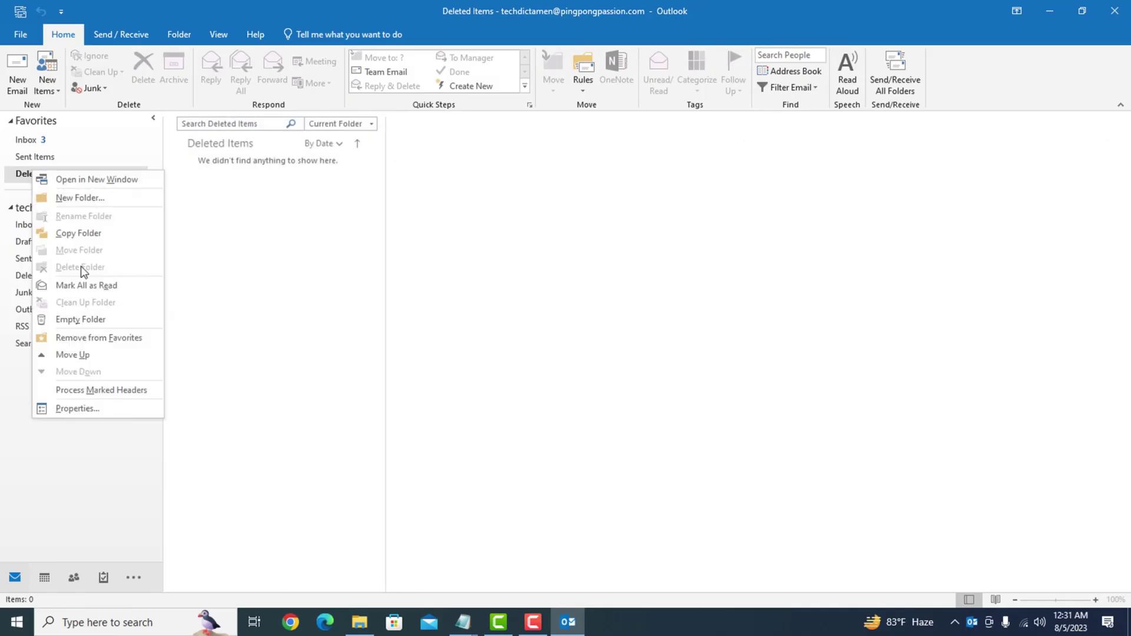
click(109, 337)
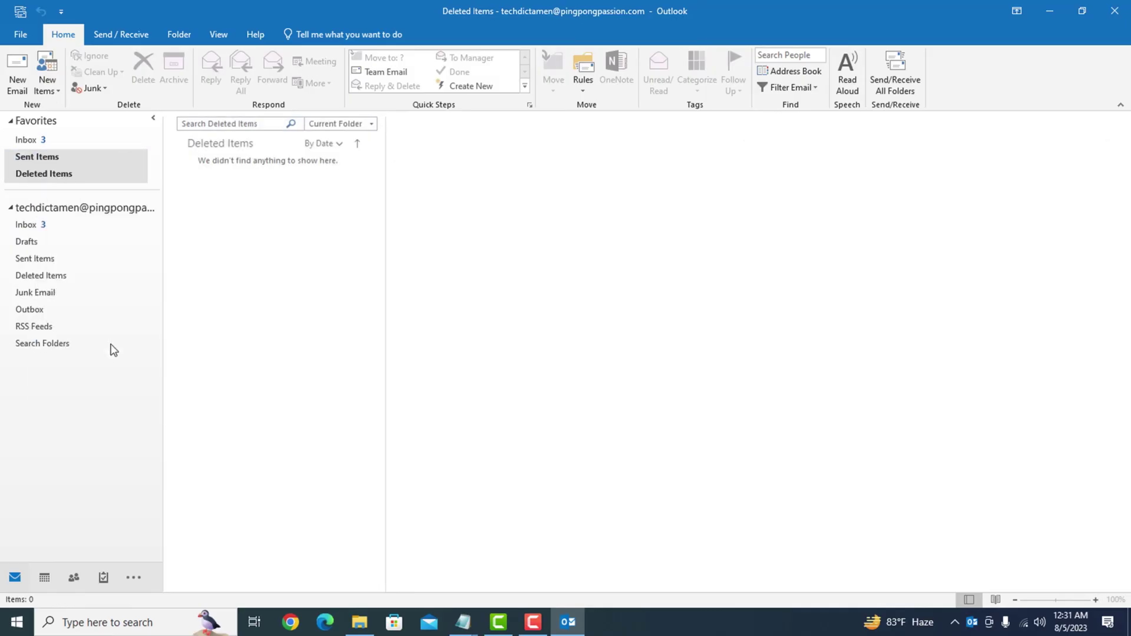
right_click(31, 158)
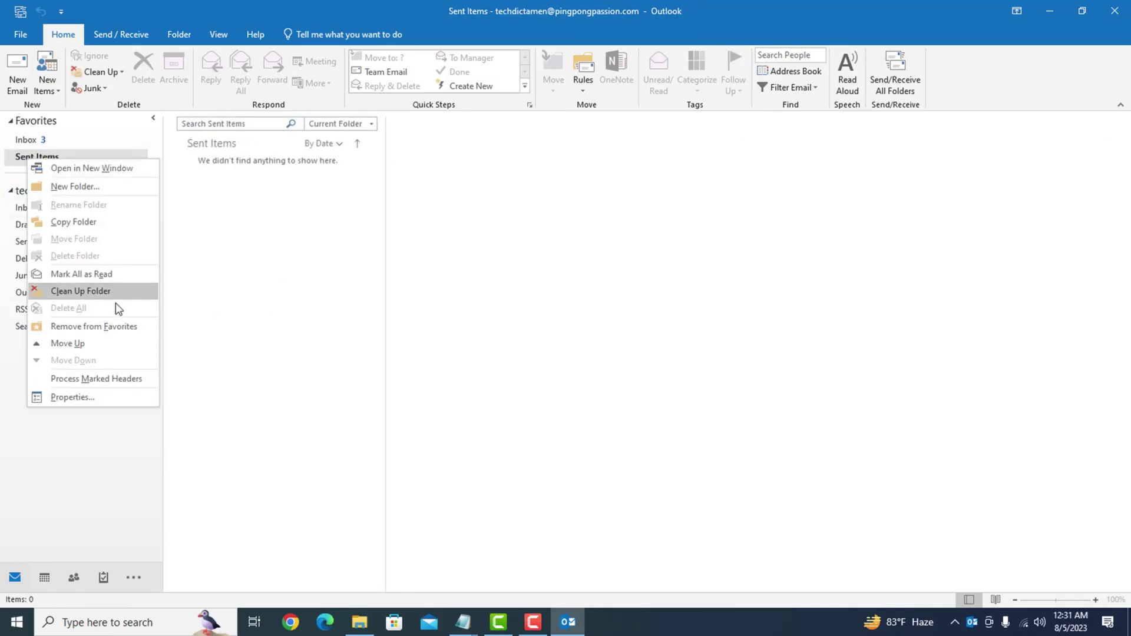
click(115, 328)
right_click(32, 140)
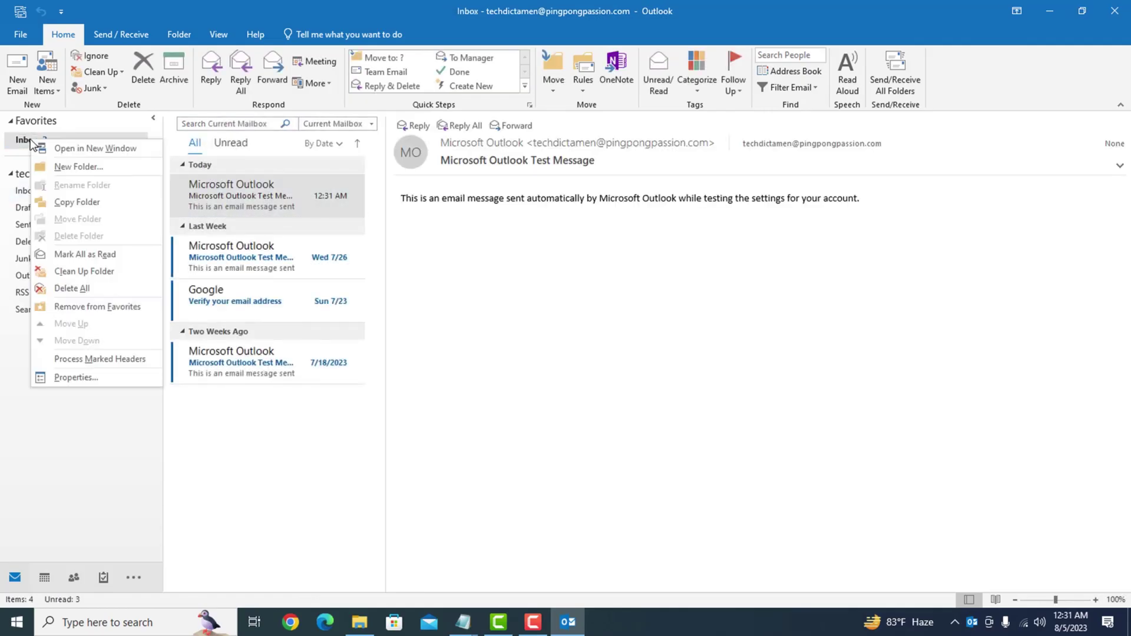
click(101, 291)
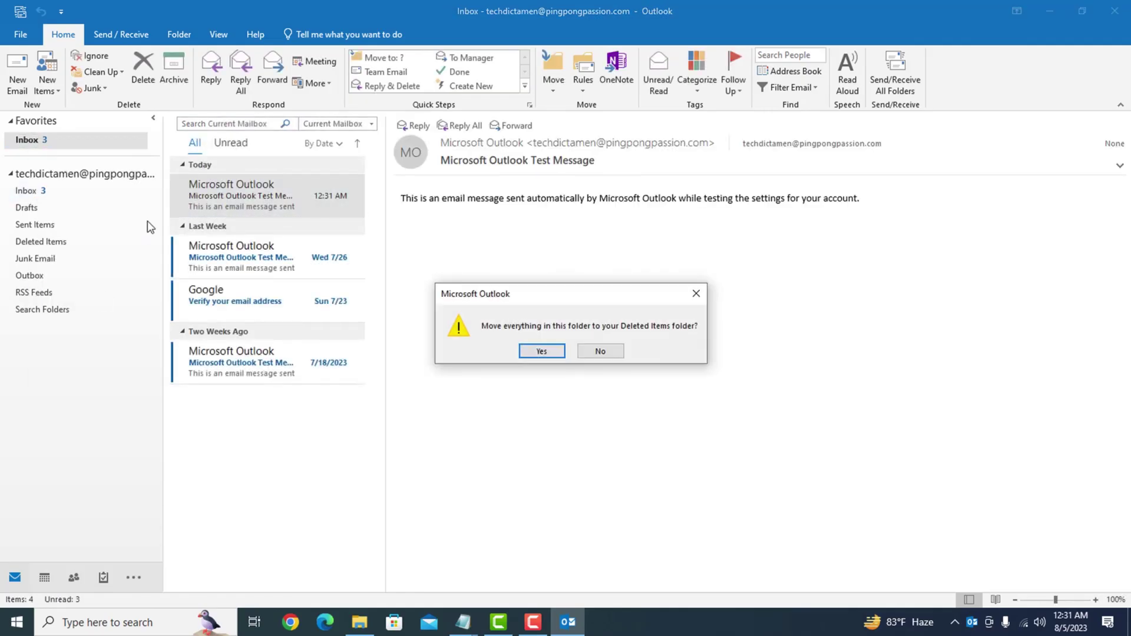
Confirm emptying the Inbox, then in the POP account's settings replace Your Name, typing 'Dictamen'.
click(539, 353)
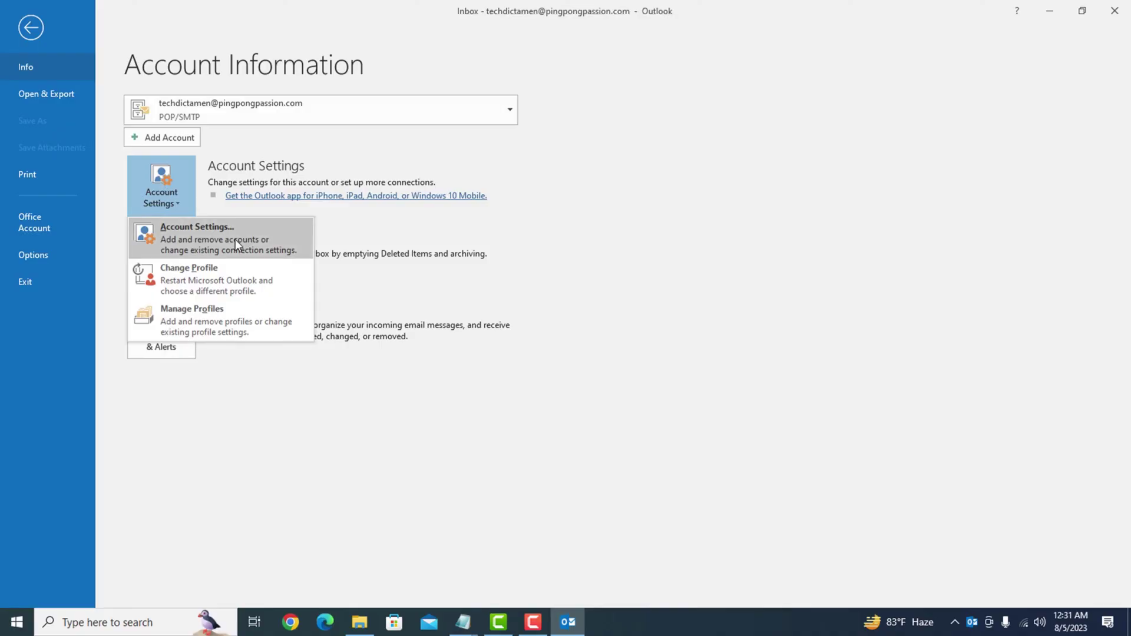
click(235, 239)
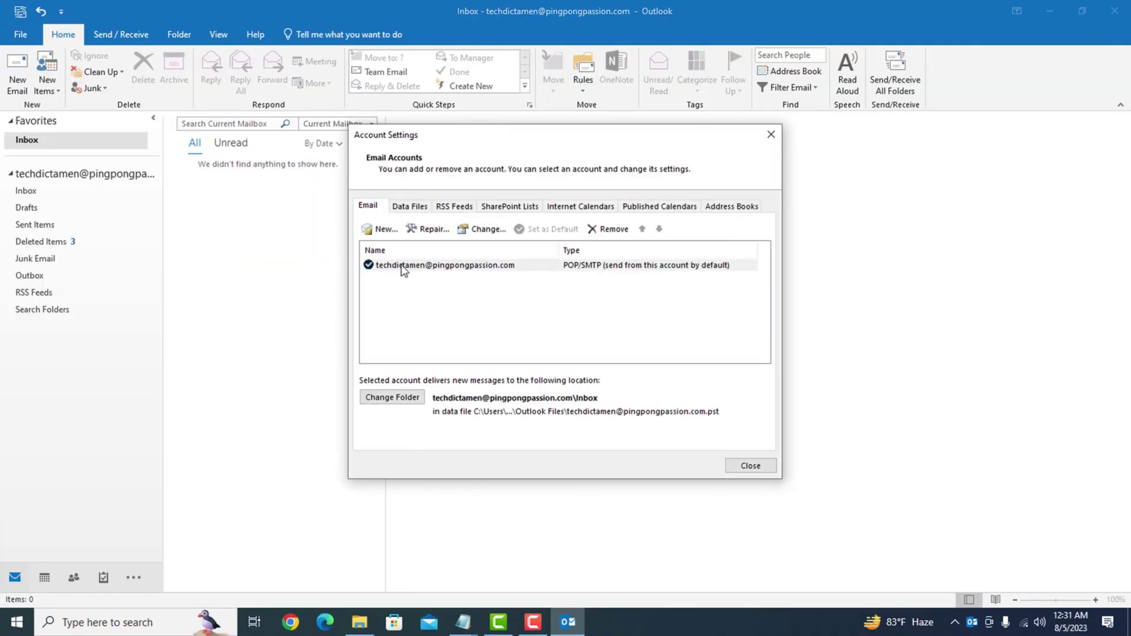
double_click(401, 272)
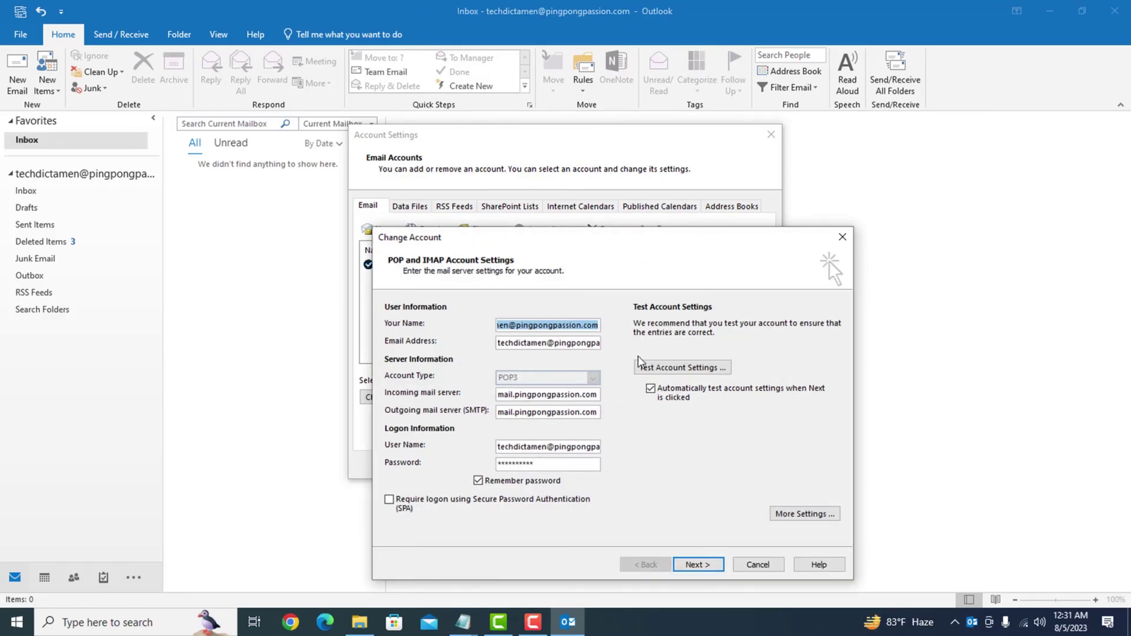
key(BackSpace)
text(Tech)
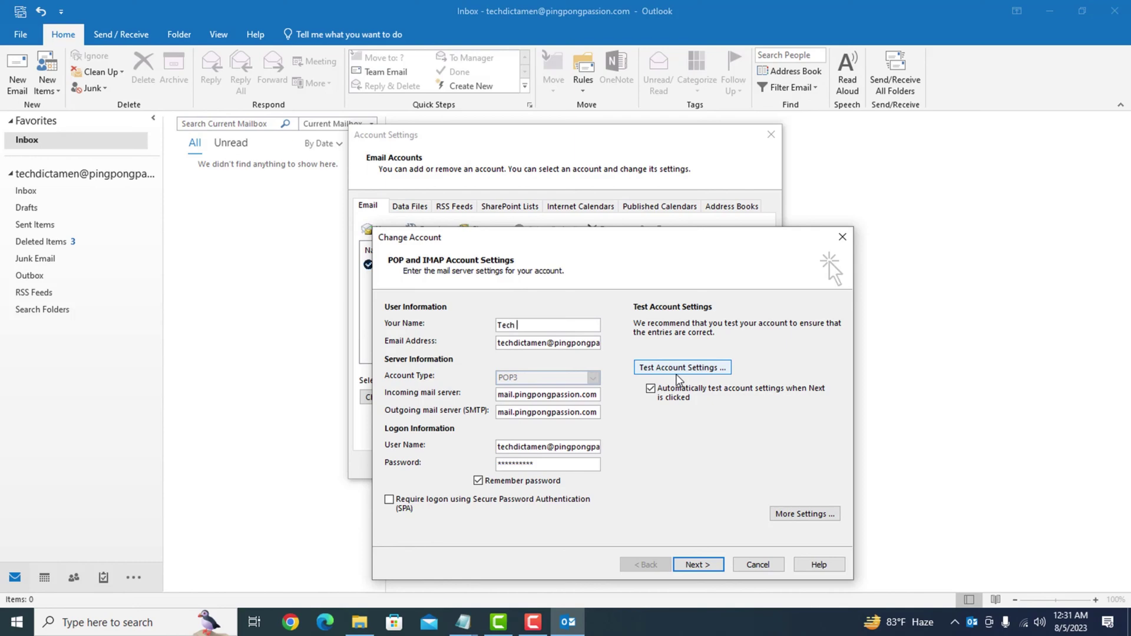
text(Dicta)
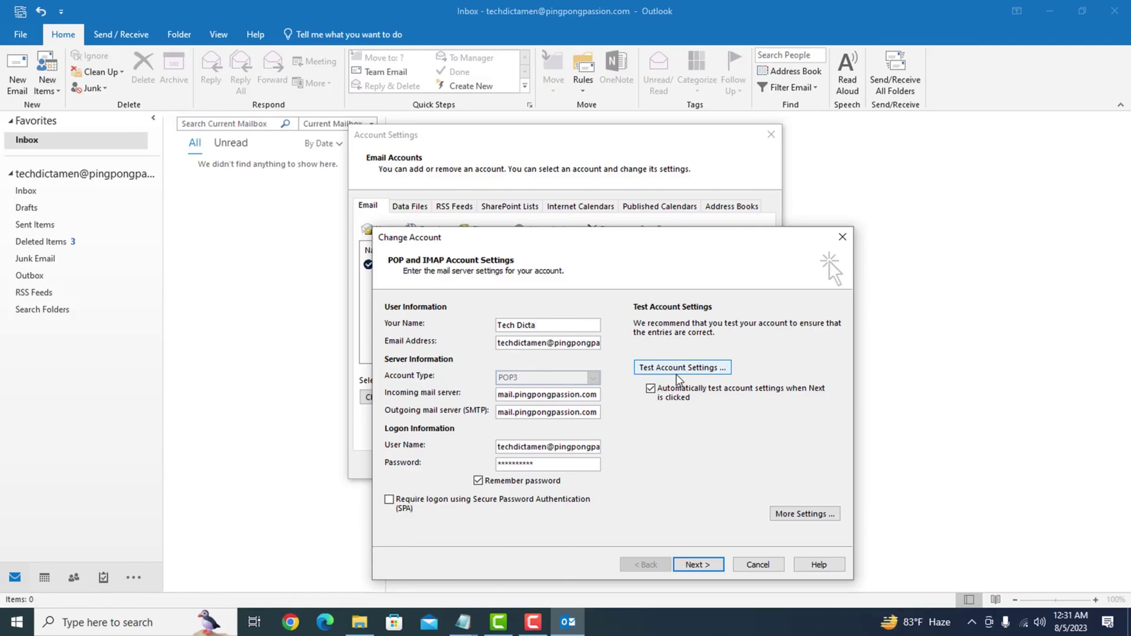
text(men)
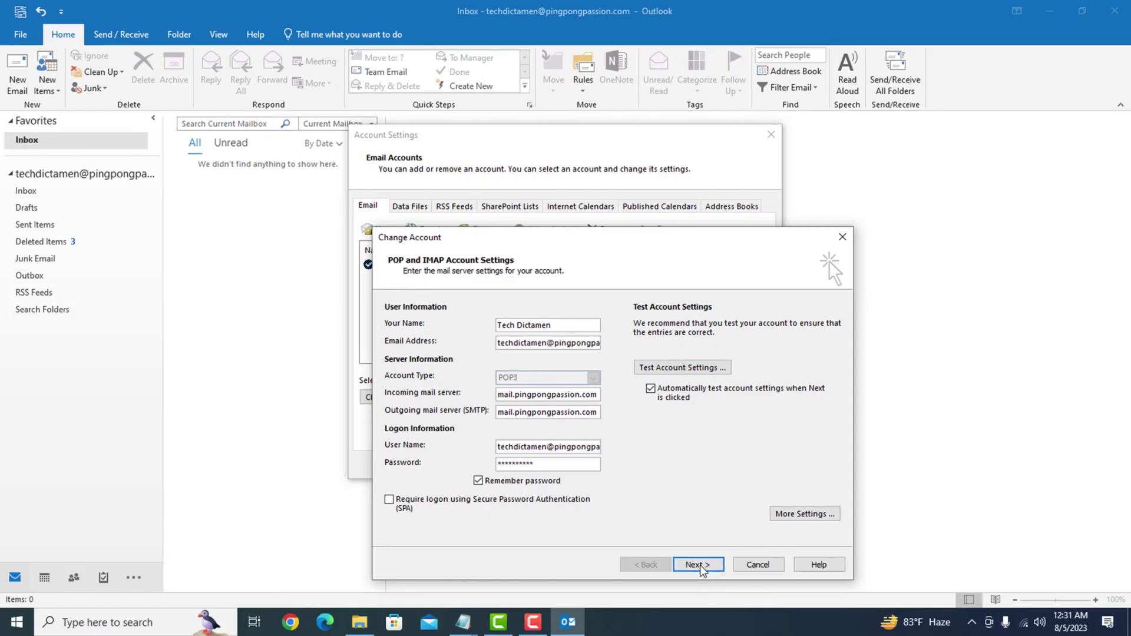
Save the display name 'Tech Dictamen' once the account test passes, then close Account Settings.
click(698, 565)
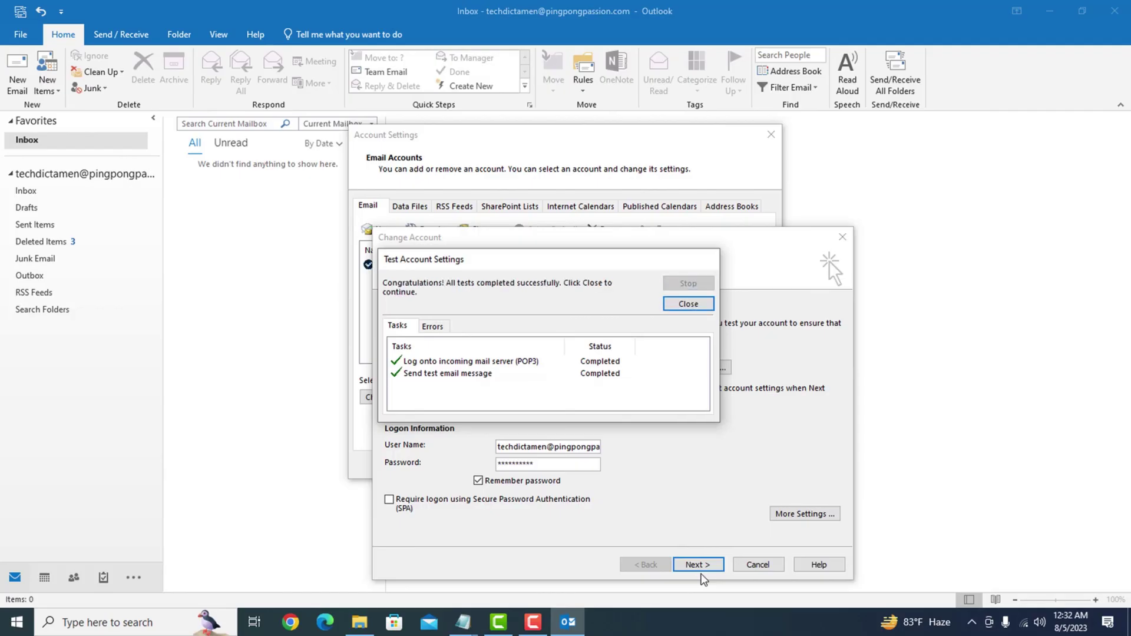
click(699, 305)
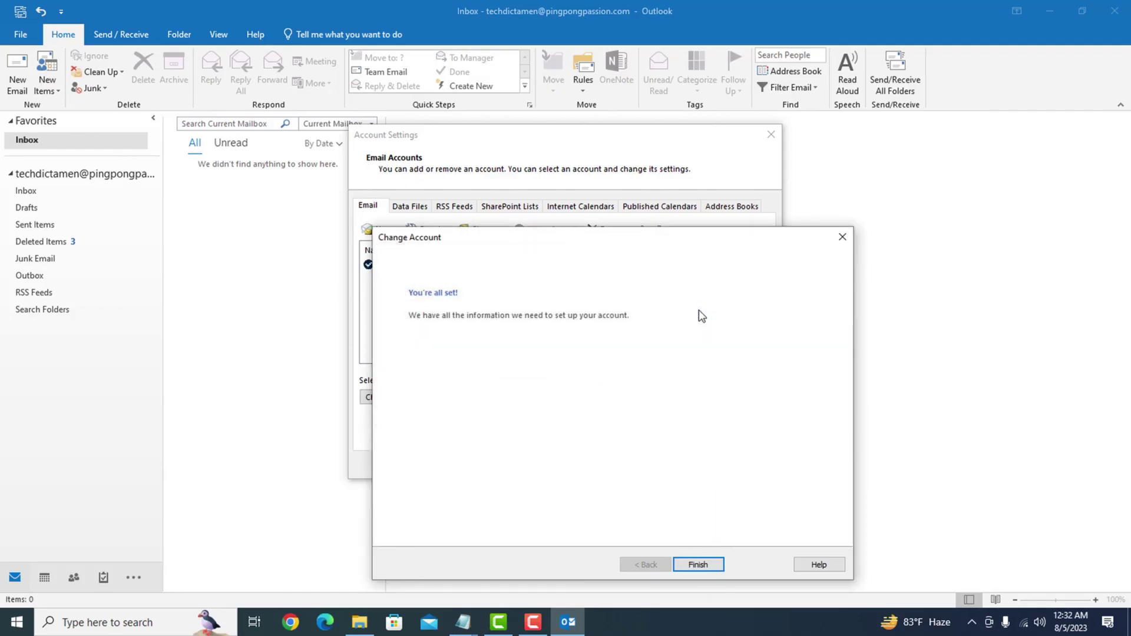
click(702, 566)
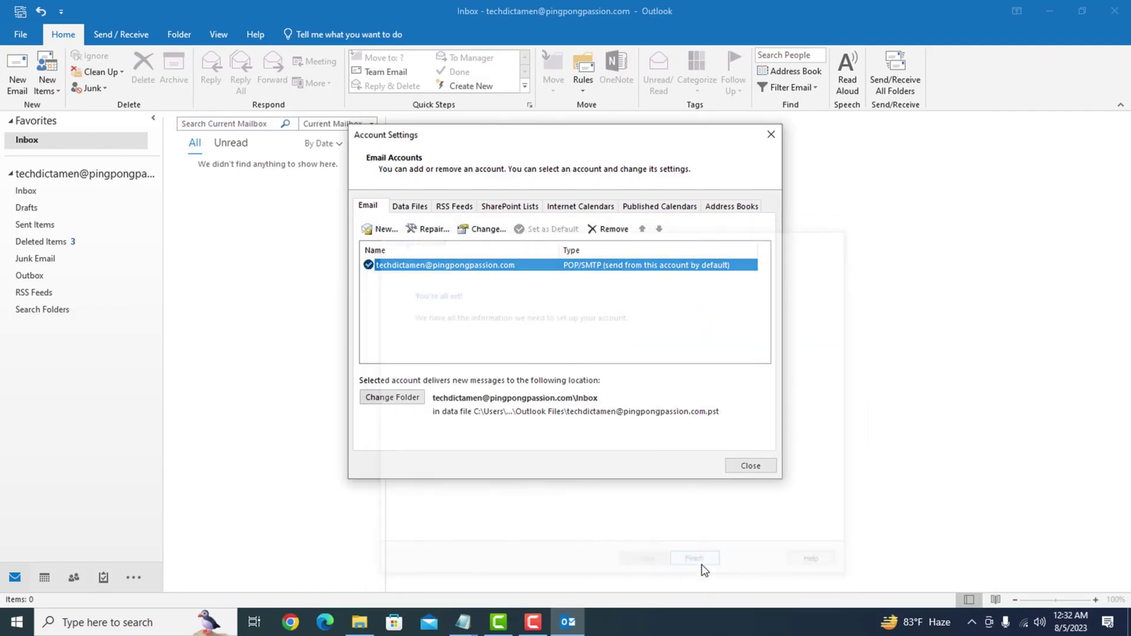
click(749, 466)
Run Send/Receive All Folders and open the Inbox to view the Tech Dictamen test message.
click(135, 34)
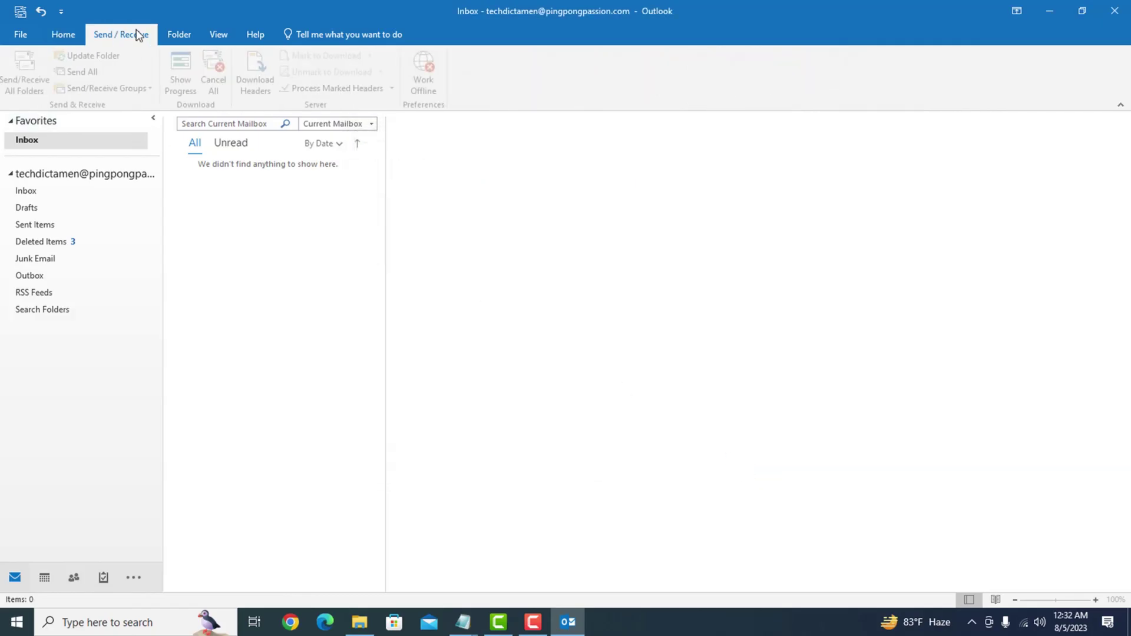
click(33, 68)
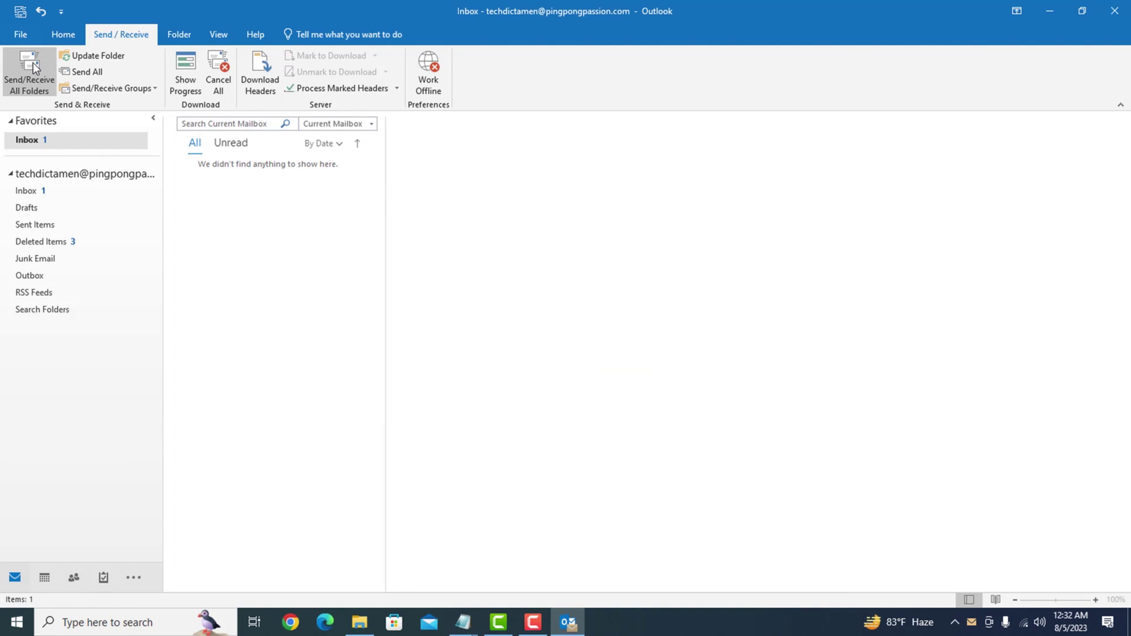
click(27, 190)
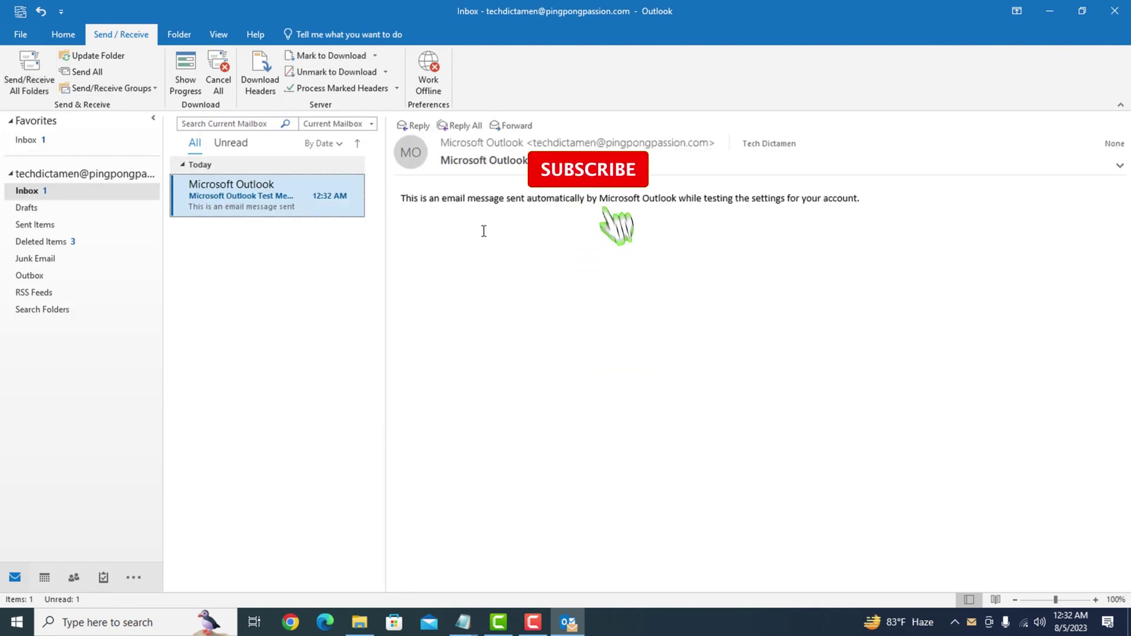